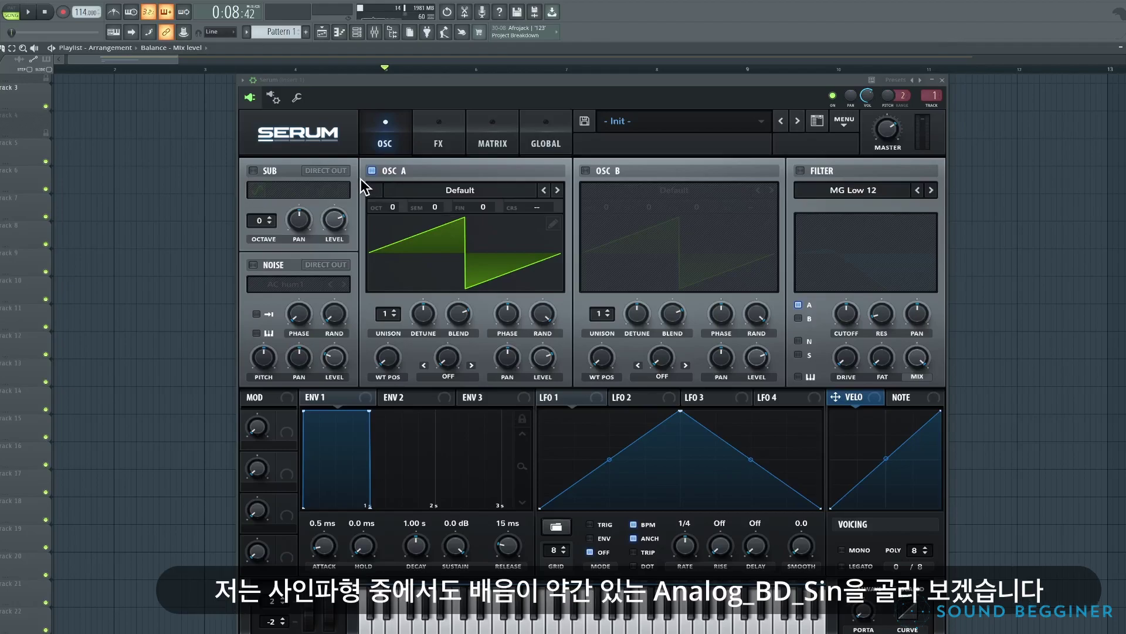
- Load the Analog_BD_Sin wavetable from the Analog category into OSC A
click(407, 189)
mouse_move(411, 200)
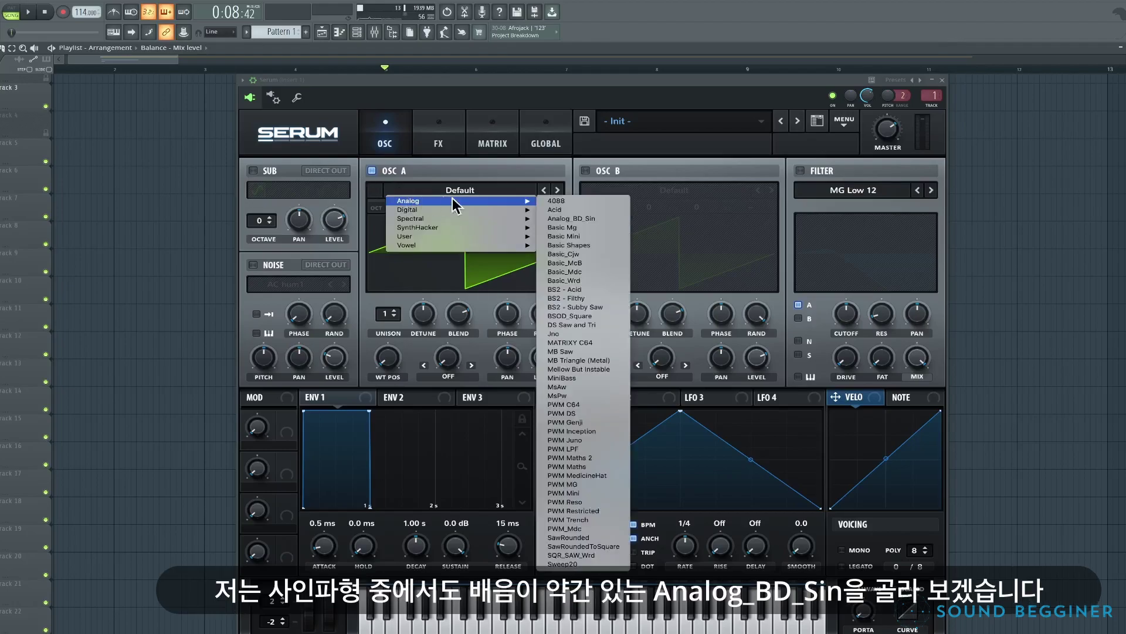
click(559, 221)
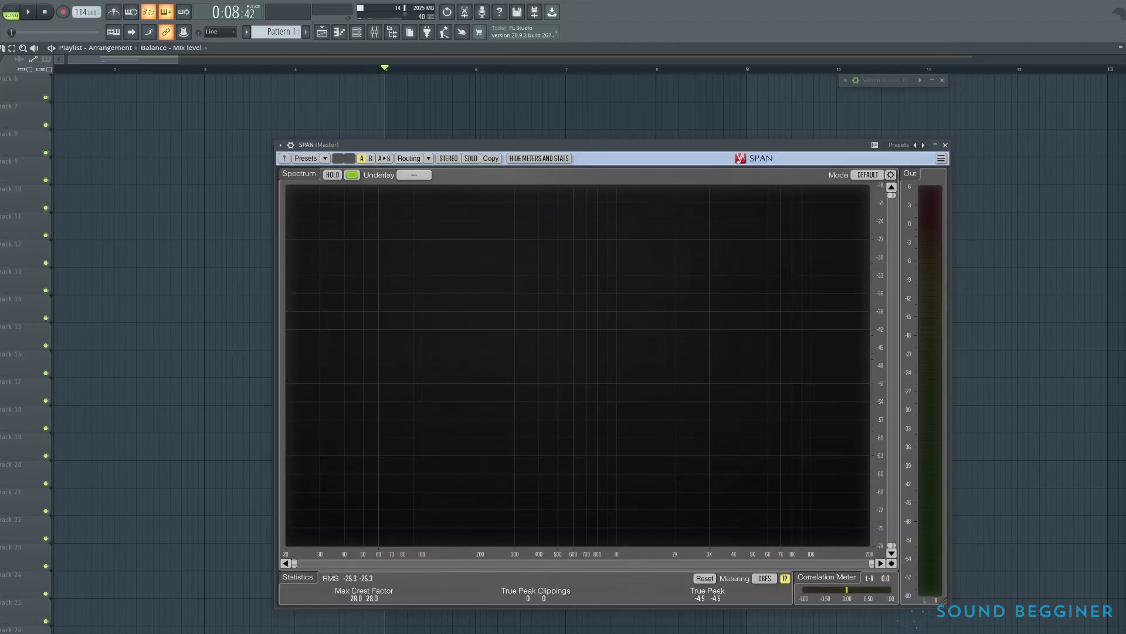
- Play the pattern and examine the frequency spectrum of the basic sine sound in SPAN
key(space)
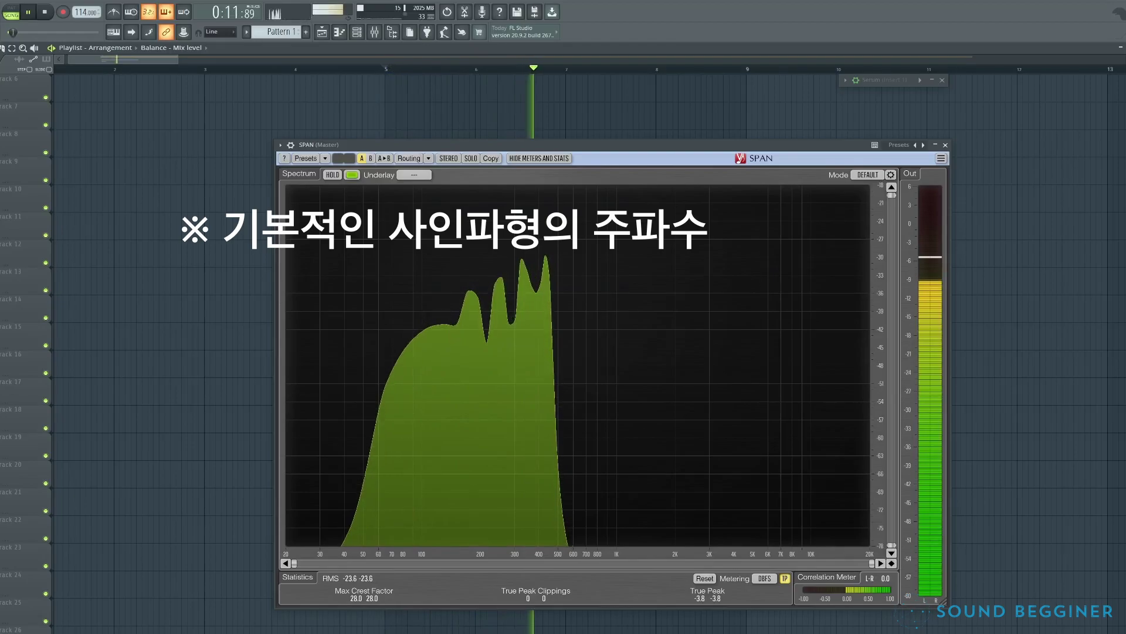
key(space)
key(space)
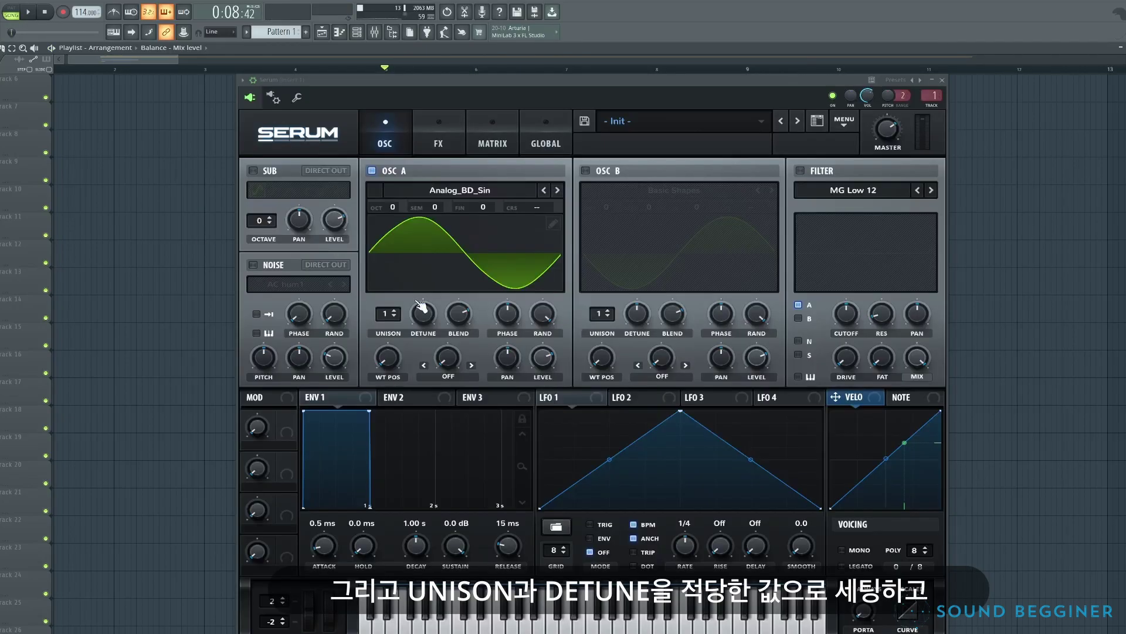
- Set OSC A to 5 unison voices with reduced detune, and enable OSC B with the Analog_BD_Sin wavetable
drag(388, 316, 422, 351)
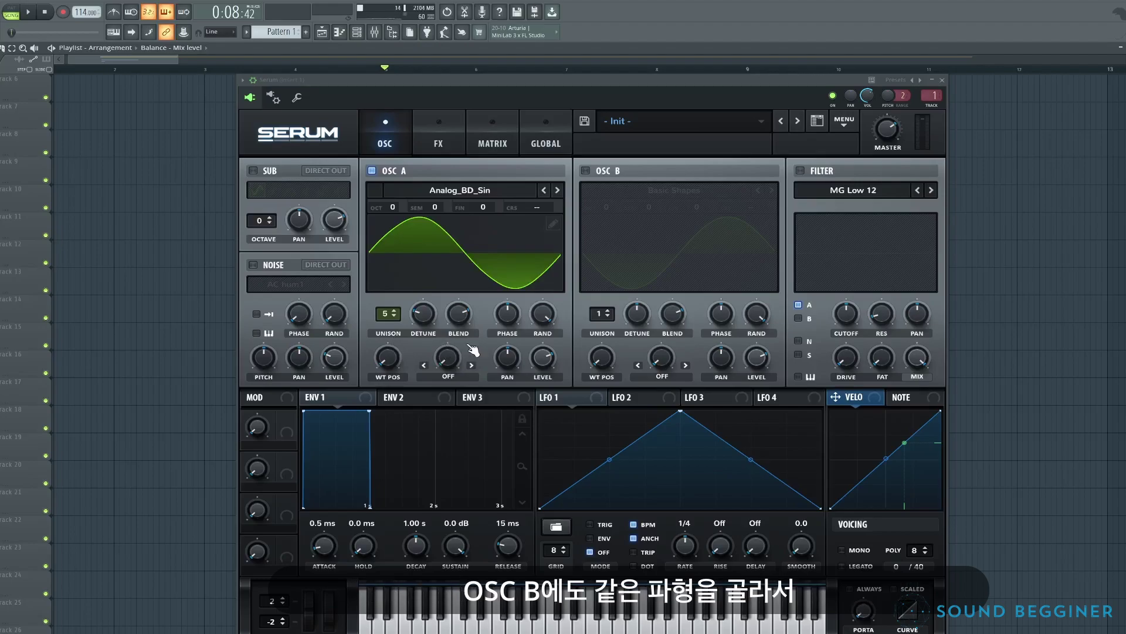
click(586, 171)
click(675, 190)
mouse_move(704, 201)
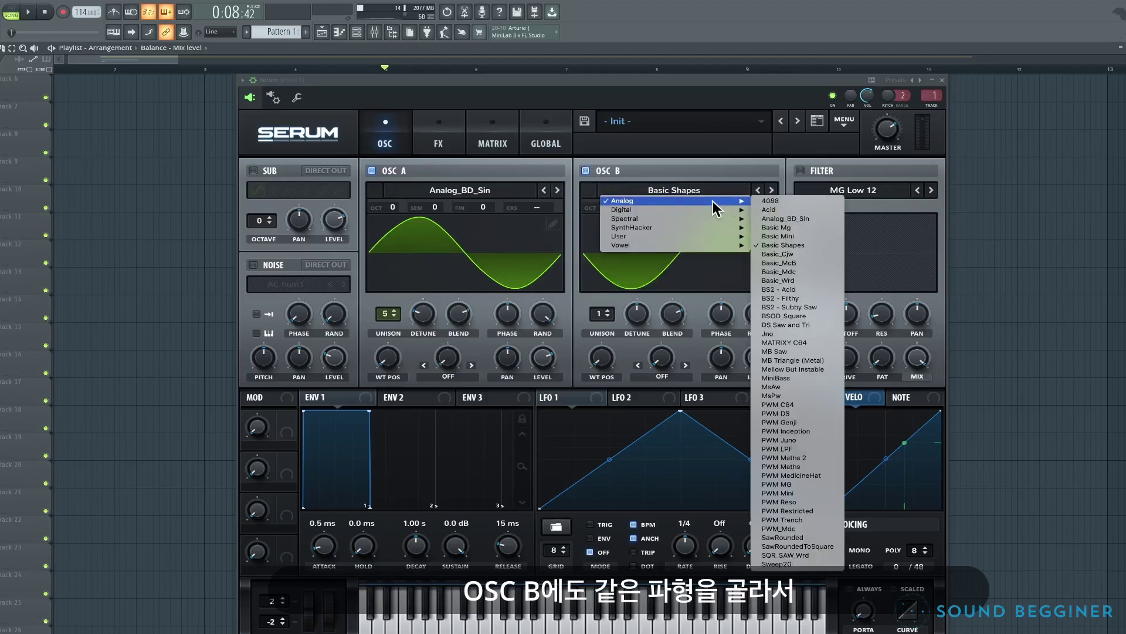
click(776, 220)
- Set OSC B to 6 unison voices with reduced detune, raise its octave to +1 and lower its level
drag(598, 314, 615, 264)
drag(637, 312, 636, 320)
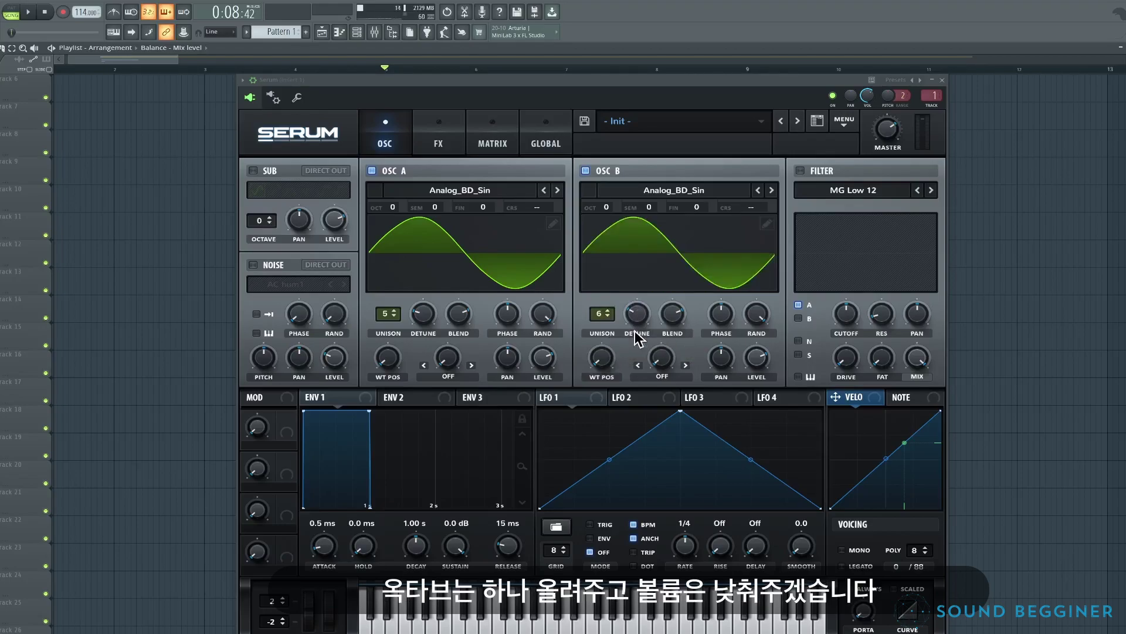
drag(606, 207, 608, 196)
drag(756, 359, 765, 414)
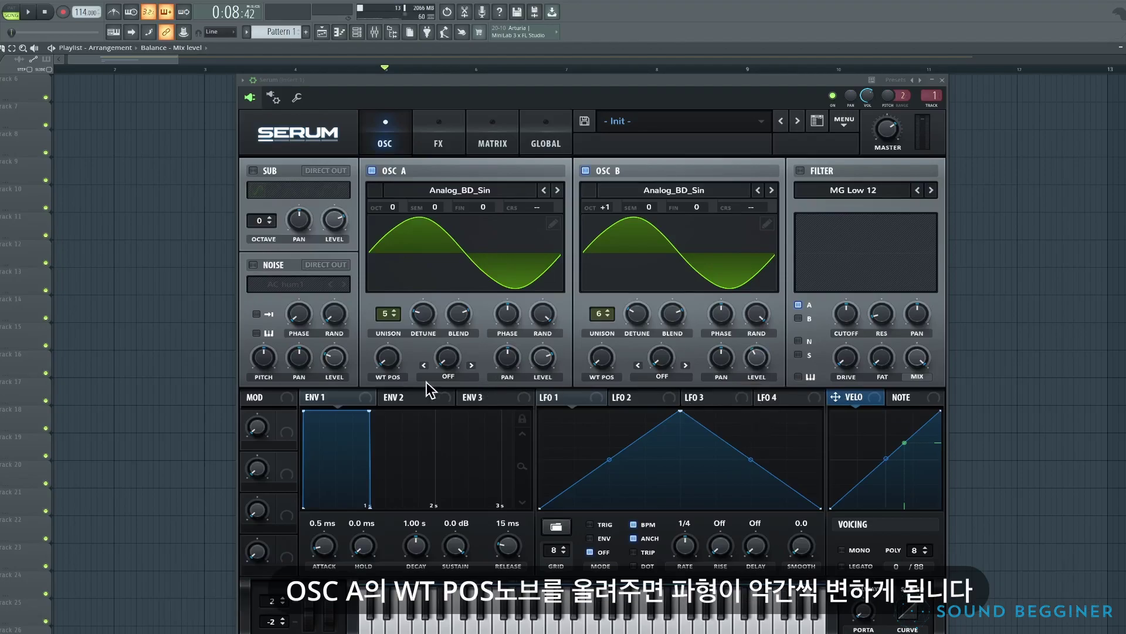
- Set OSC A's wavetable position to 100 and its warp mode to FM (from B) at 25%
drag(392, 369, 444, 368)
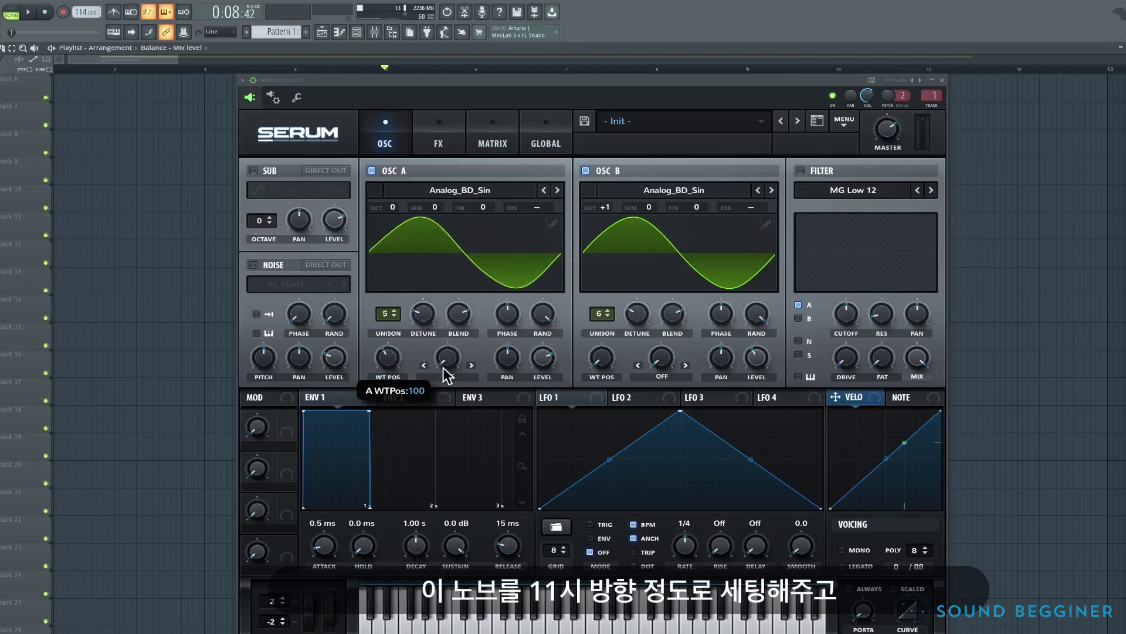
click(445, 374)
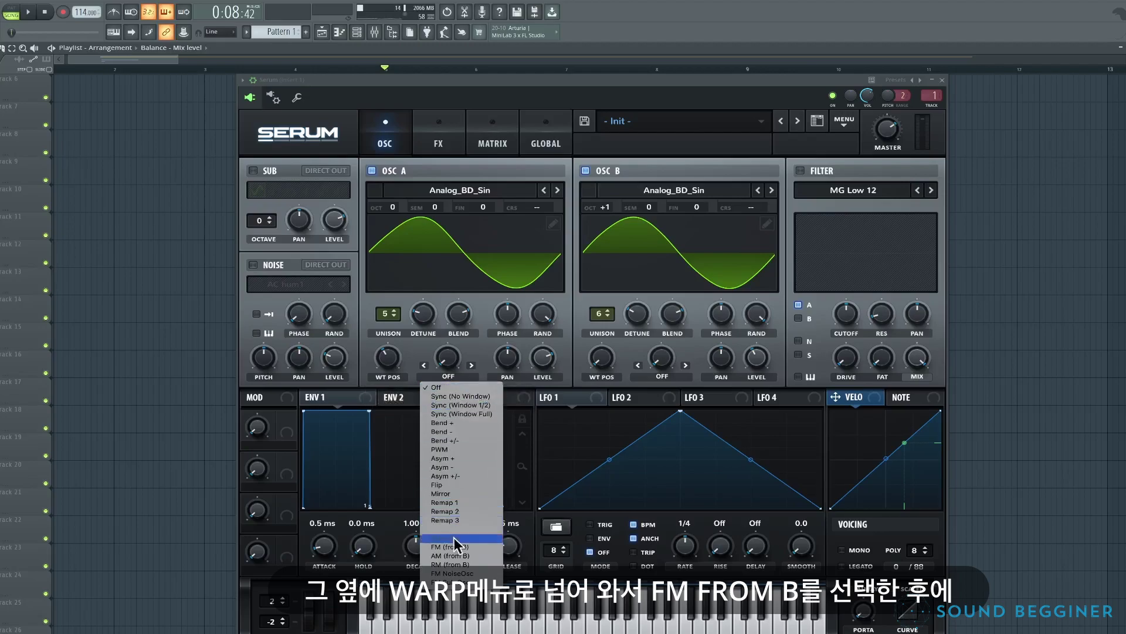
click(454, 548)
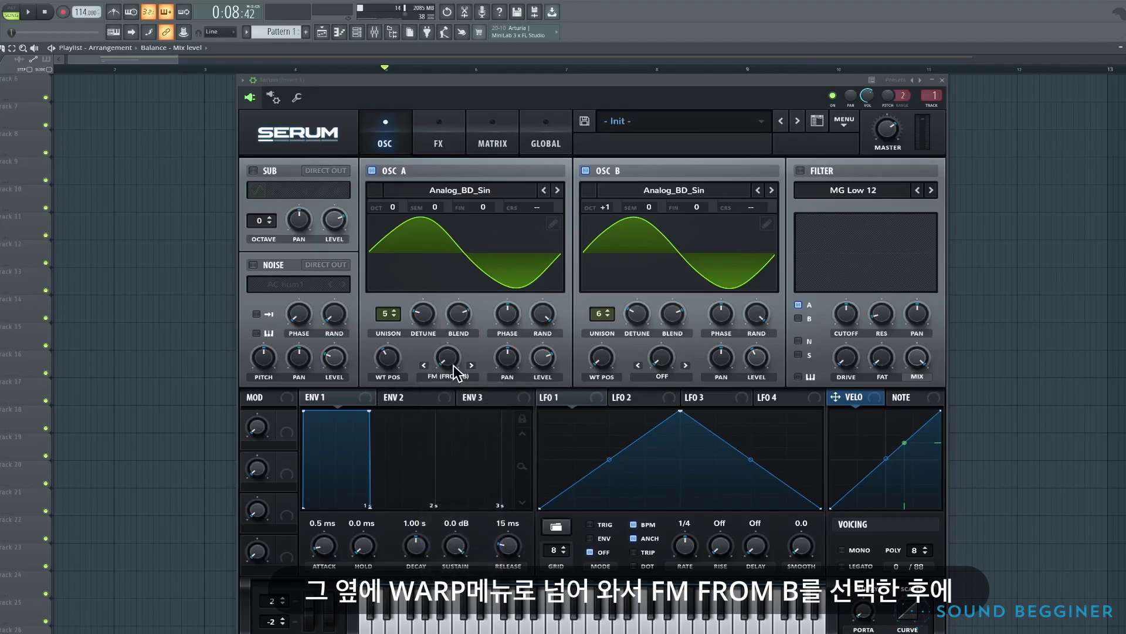
drag(454, 373, 453, 348)
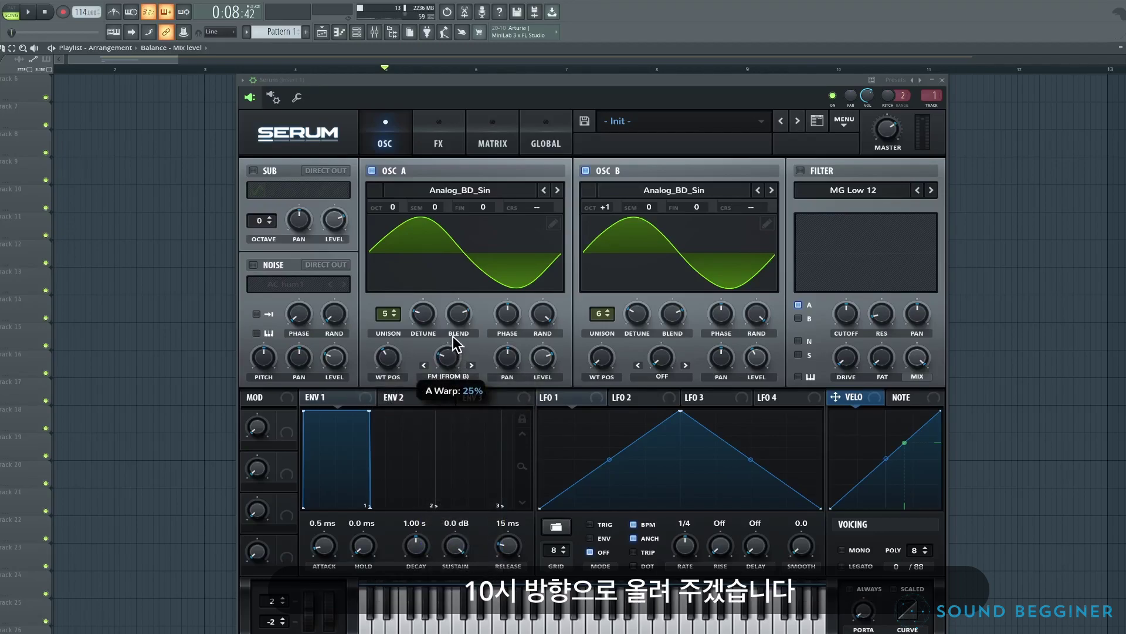
- Set ENV 2 to a decay of 540 ms, a sustain of 30% and a release of 430 ms
click(405, 397)
drag(416, 547, 419, 551)
text(540)
key(Return)
double_click(458, 544)
text(30)
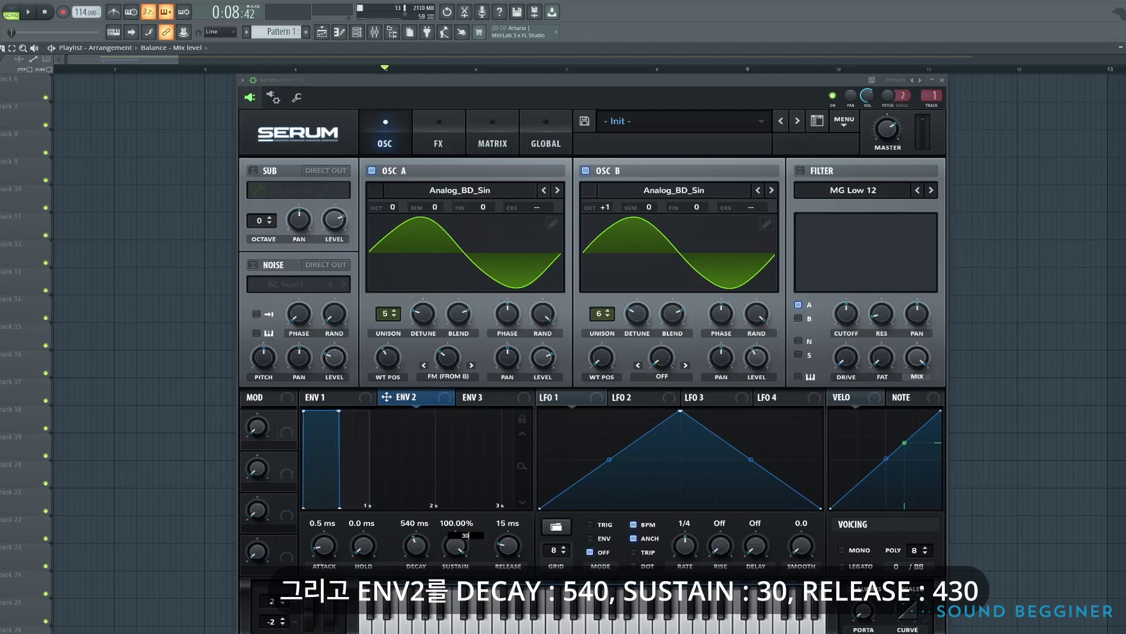
key(Return)
double_click(508, 546)
text(430)
key(Return)
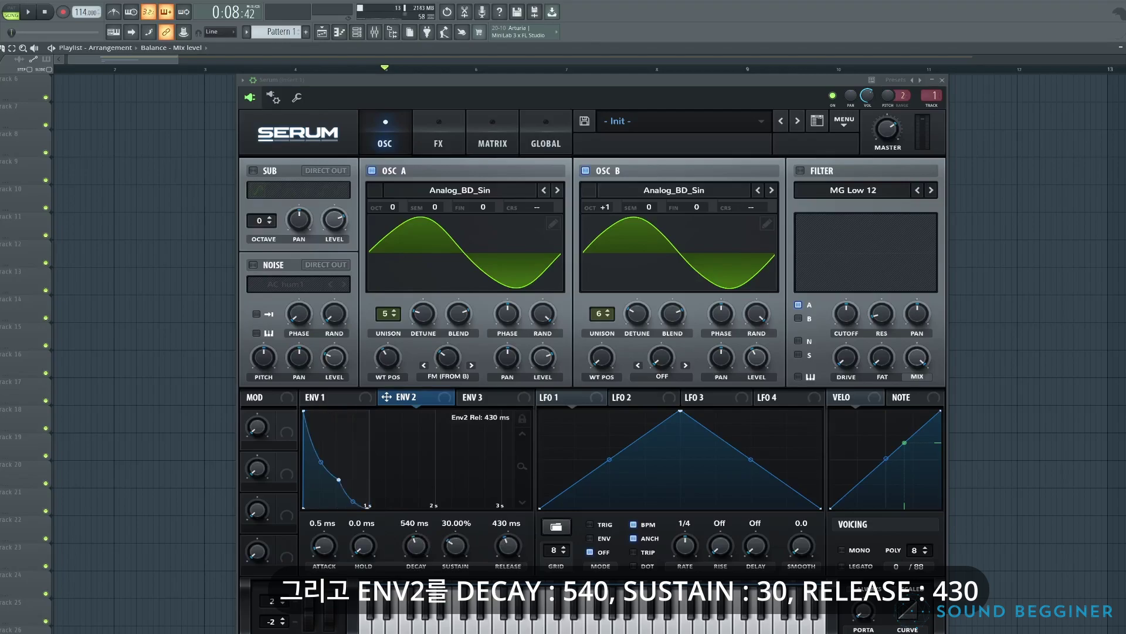
- Assign ENV 2 to OSC A's warp amount, and set OSC B's warp to Bend +/- with a raised amount
drag(441, 399, 434, 375)
click(661, 376)
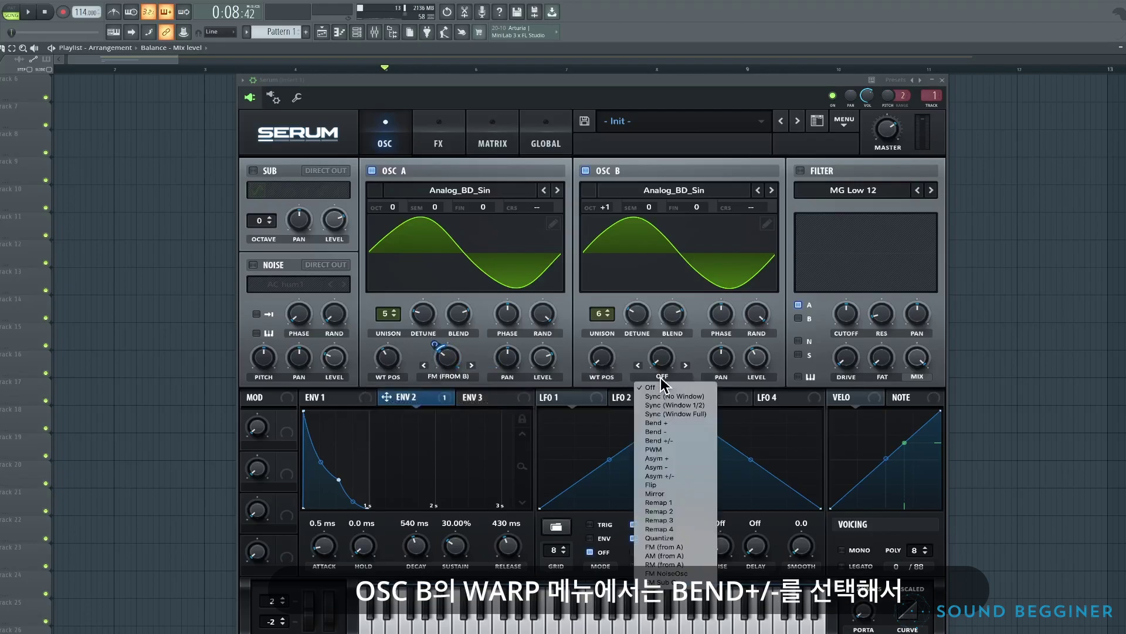
click(659, 440)
drag(667, 371, 677, 313)
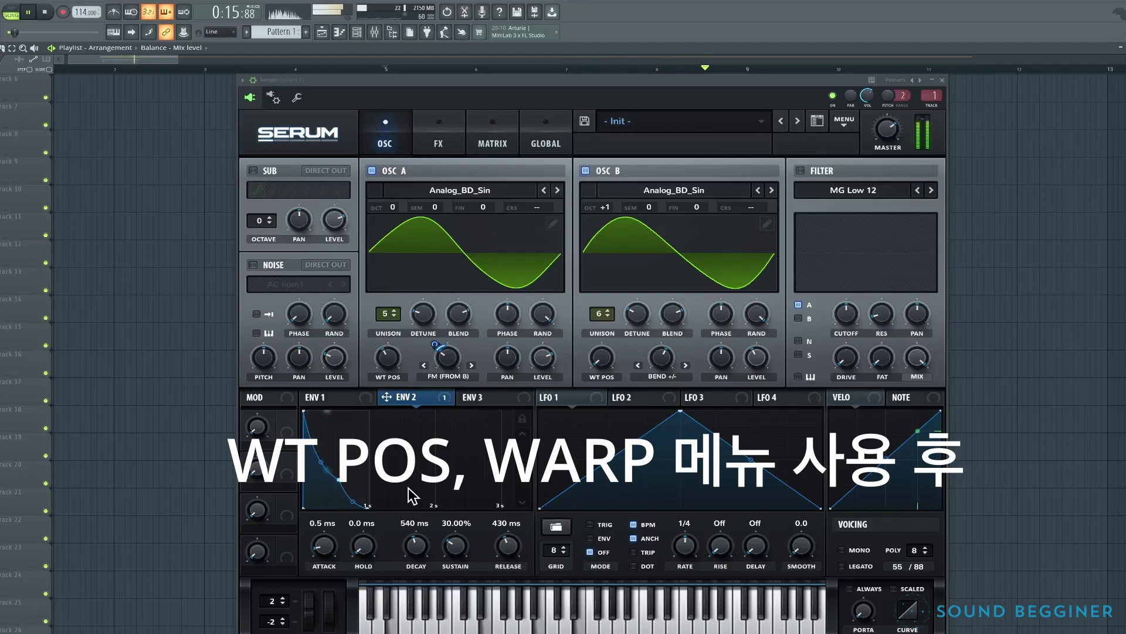
- Set ENV 1 to a decay of 1110 ms, a sustain of -10 dB and a release of 837 ms, and audition the pattern
click(337, 396)
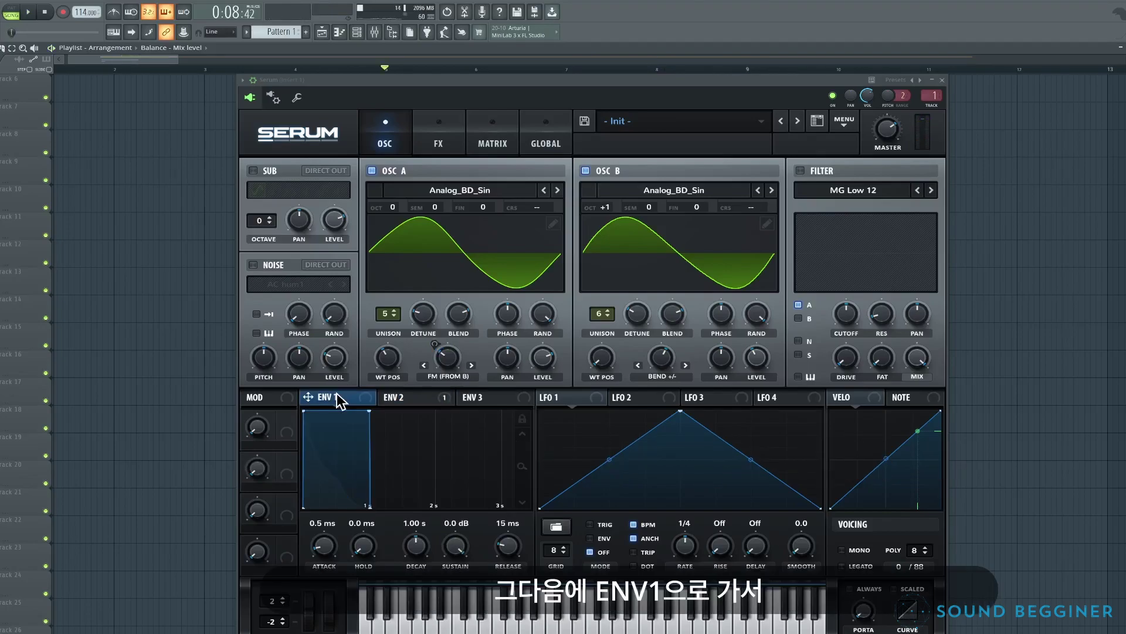
double_click(416, 546)
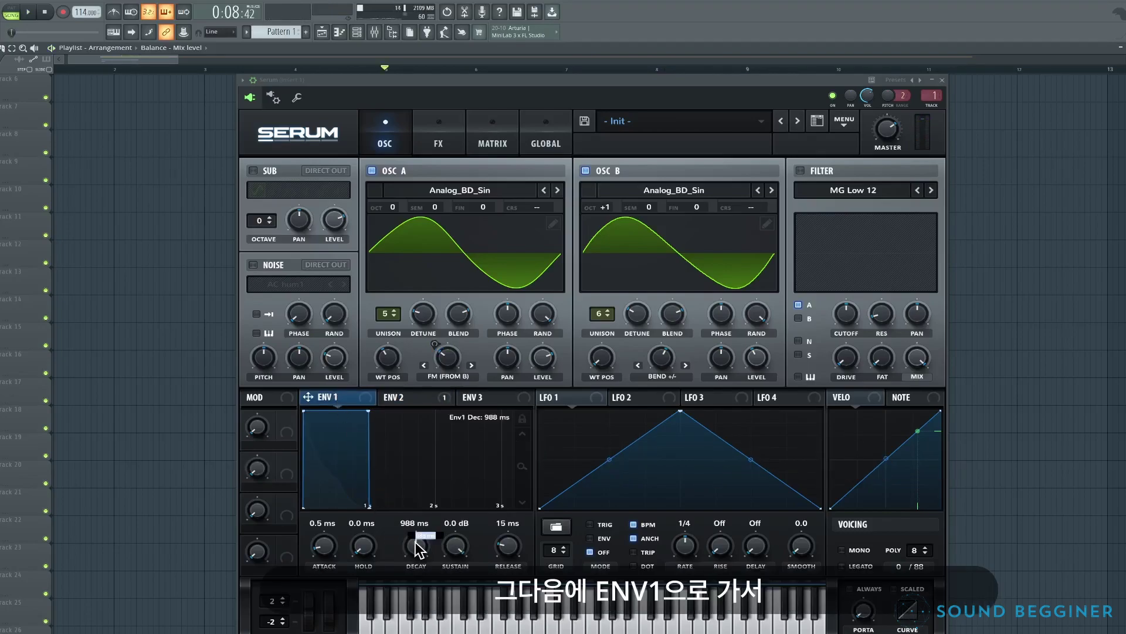
text(11)
text(10)
key(Return)
double_click(456, 545)
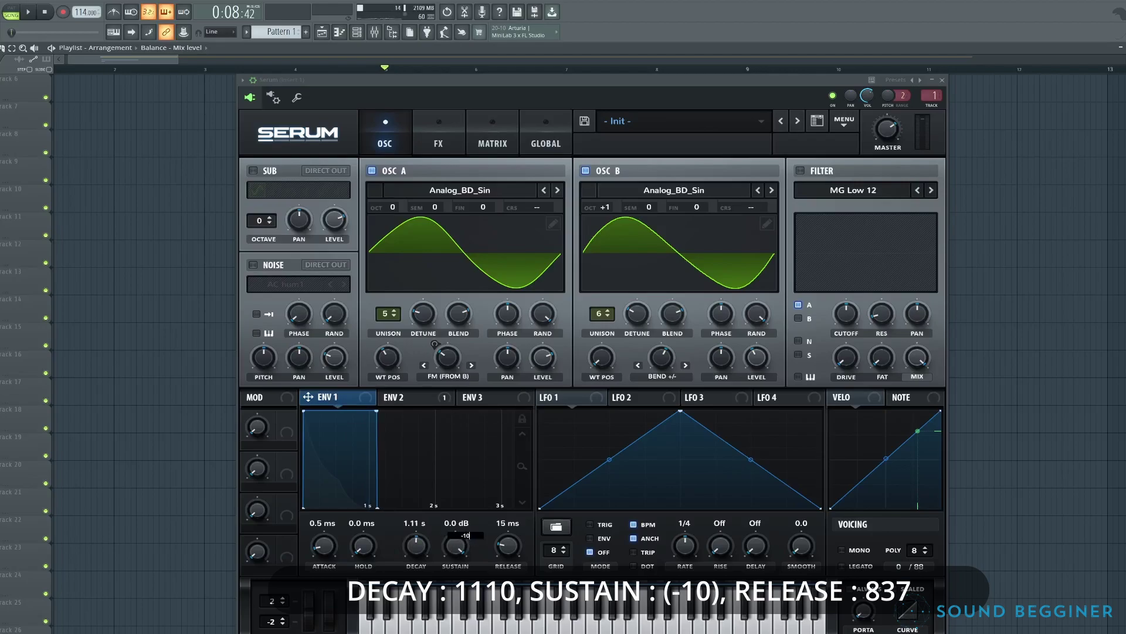
text(-10)
key(Return)
double_click(514, 547)
text(837)
key(Return)
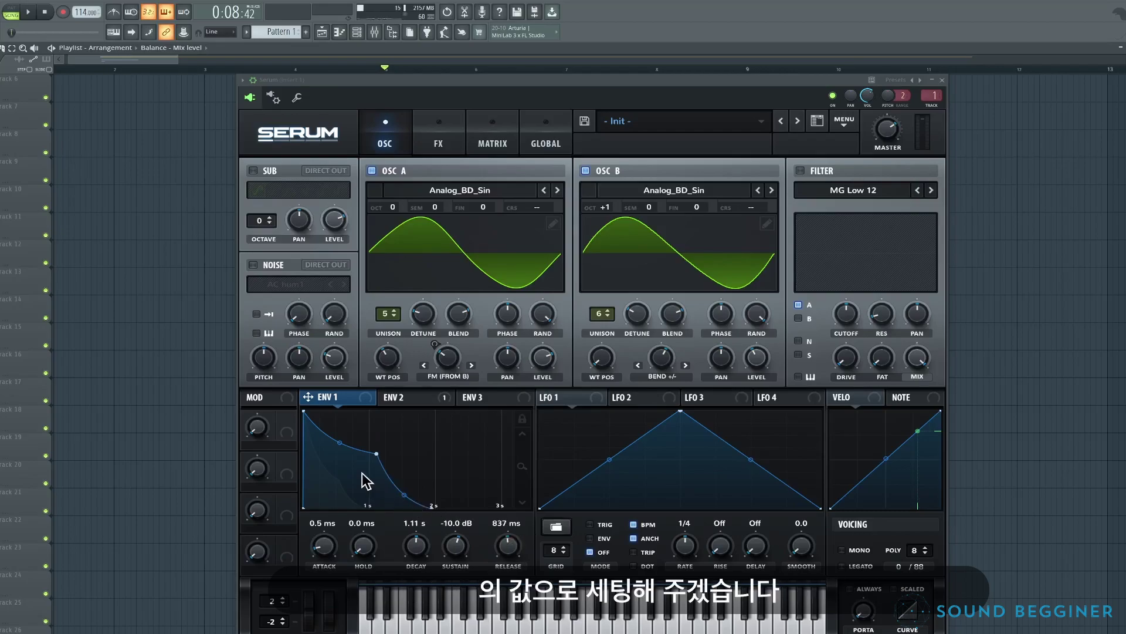
key(space)
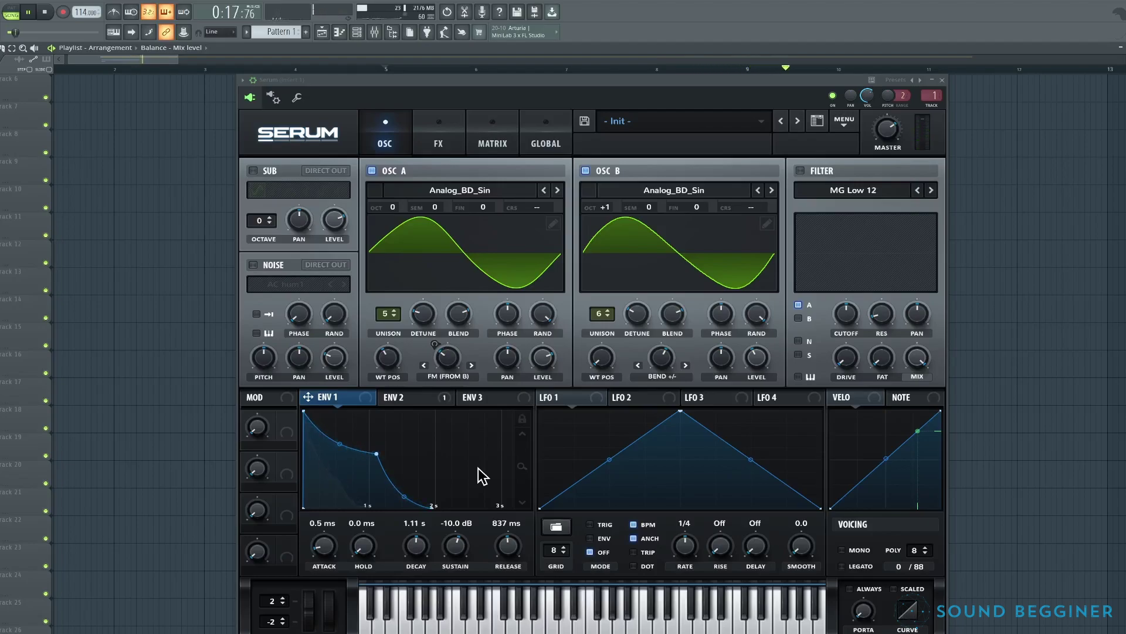
key(space)
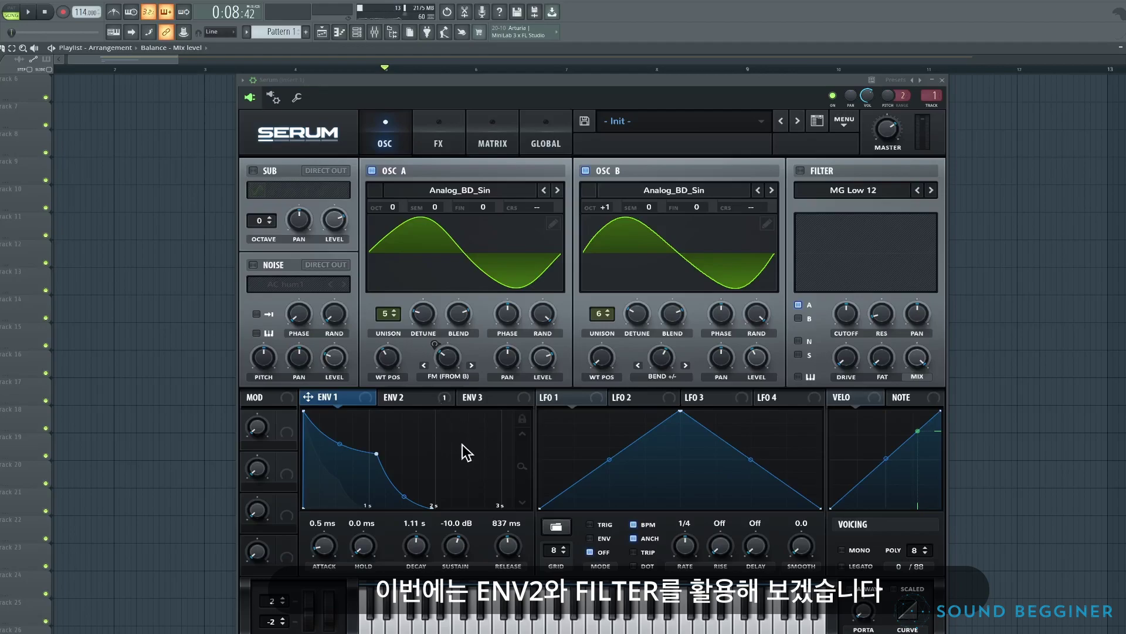
- Enable the MG Low 12 filter for OSC A and B with cutoff 140, resonance 20 and drive 10
click(801, 170)
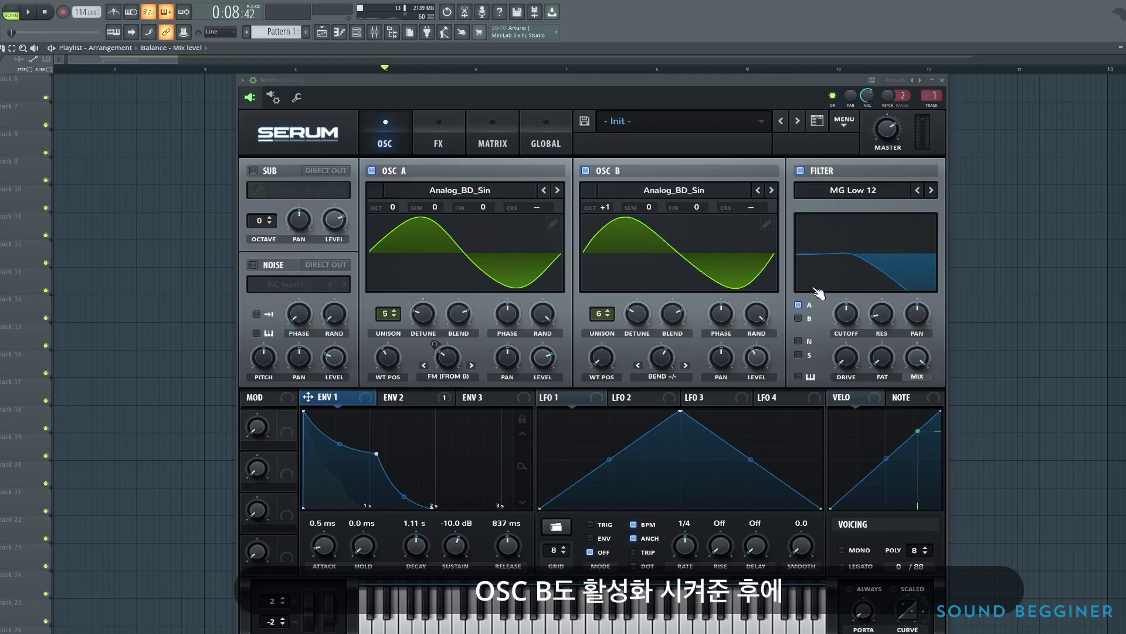
double_click(839, 314)
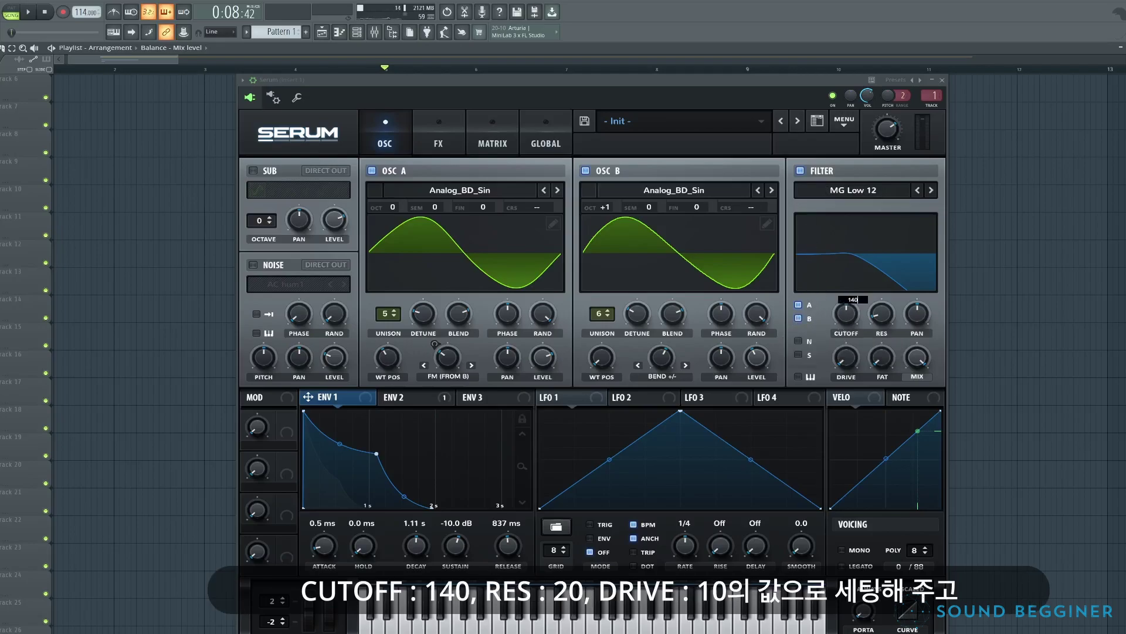
key(Return)
double_click(882, 315)
key(Return)
double_click(846, 357)
key(Return)
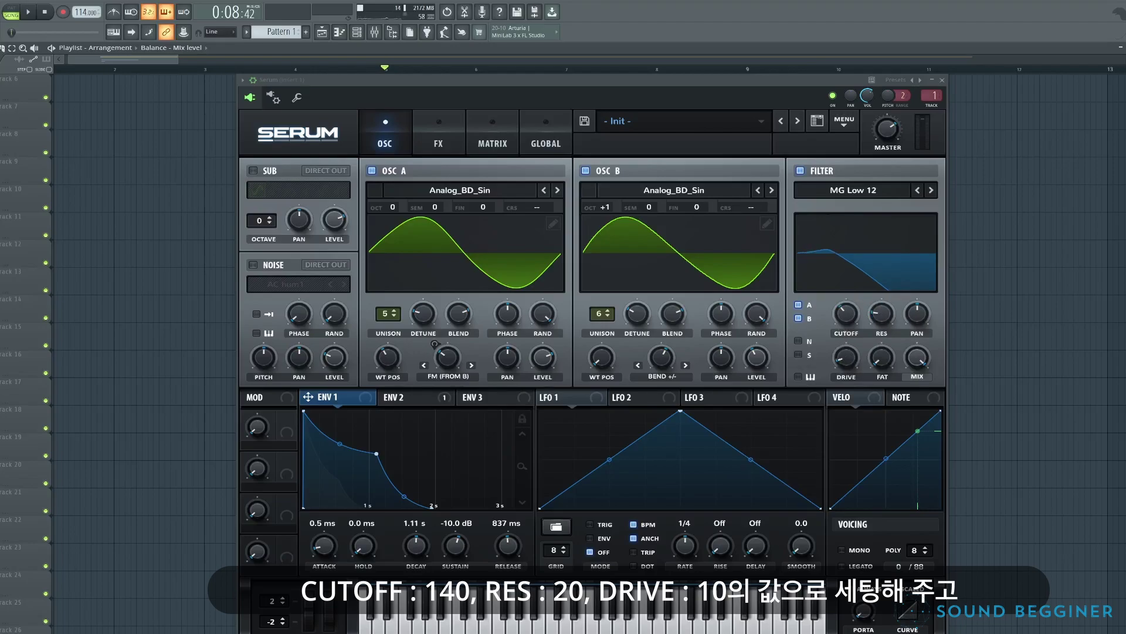
- Modulate the filter's cutoff, resonance and drive with ENV 2, and audition the pattern
click(399, 397)
drag(386, 397, 869, 335)
drag(387, 397, 844, 357)
drag(833, 345, 832, 391)
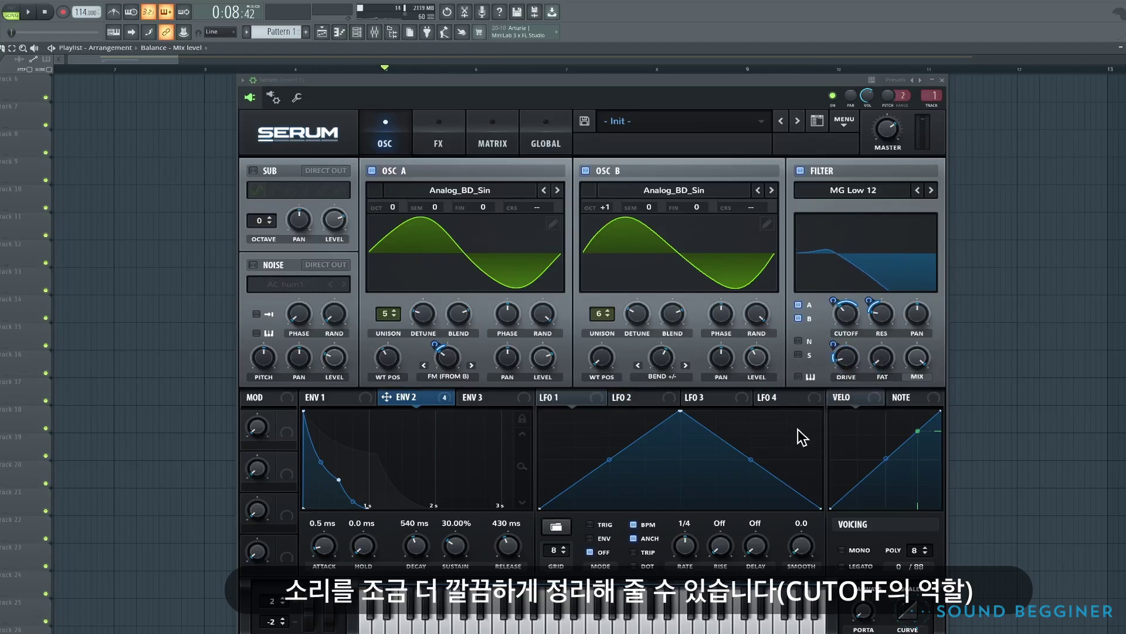
key(space)
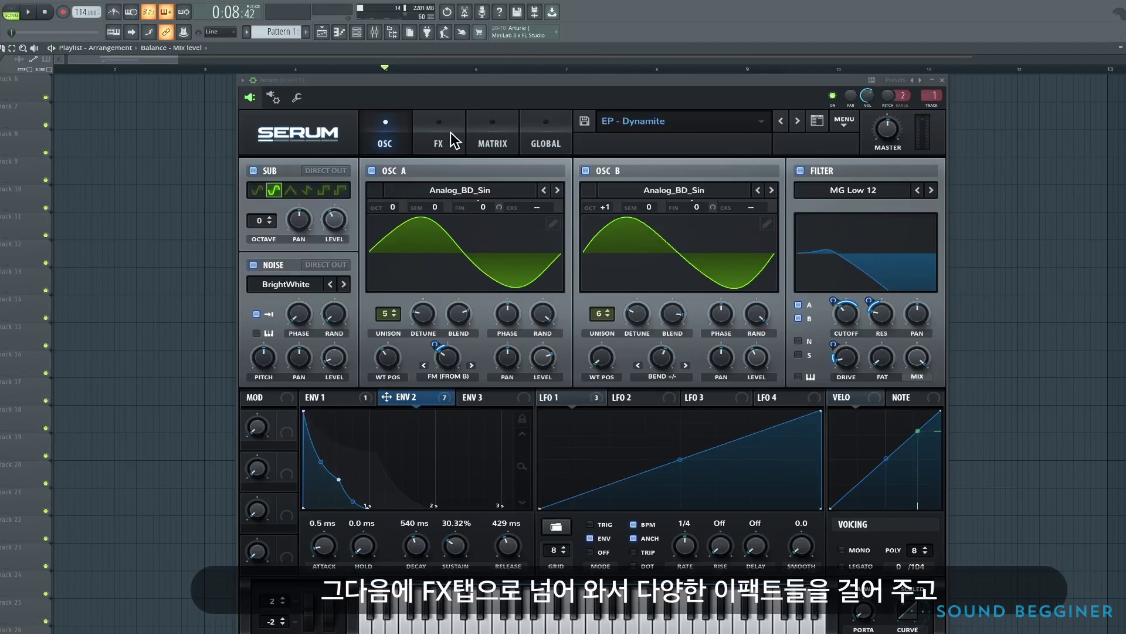
- Shape LFO 1 as a rising ramp in ENV mode and assign it to the FX filter's cutoff
click(451, 132)
click(633, 403)
drag(936, 223, 938, 276)
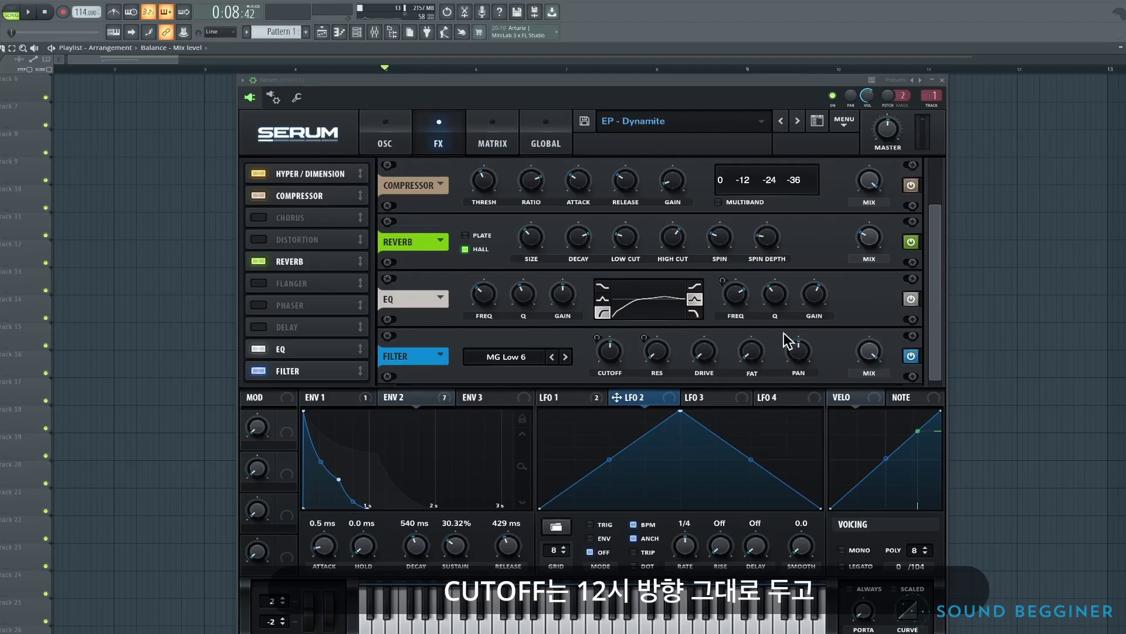
click(573, 402)
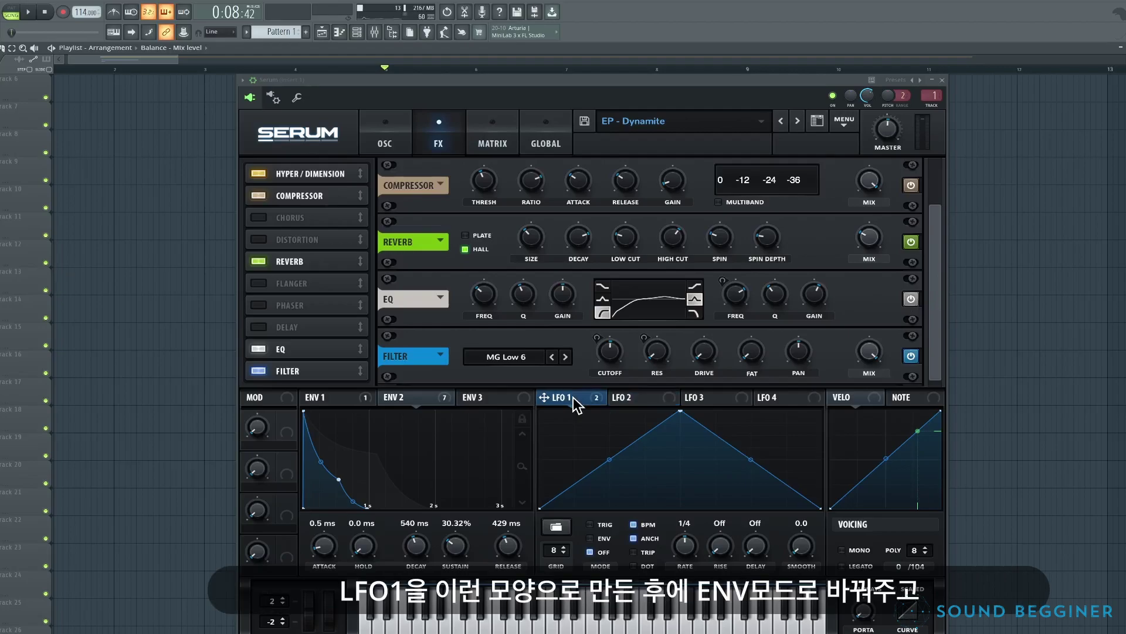
drag(680, 412, 840, 404)
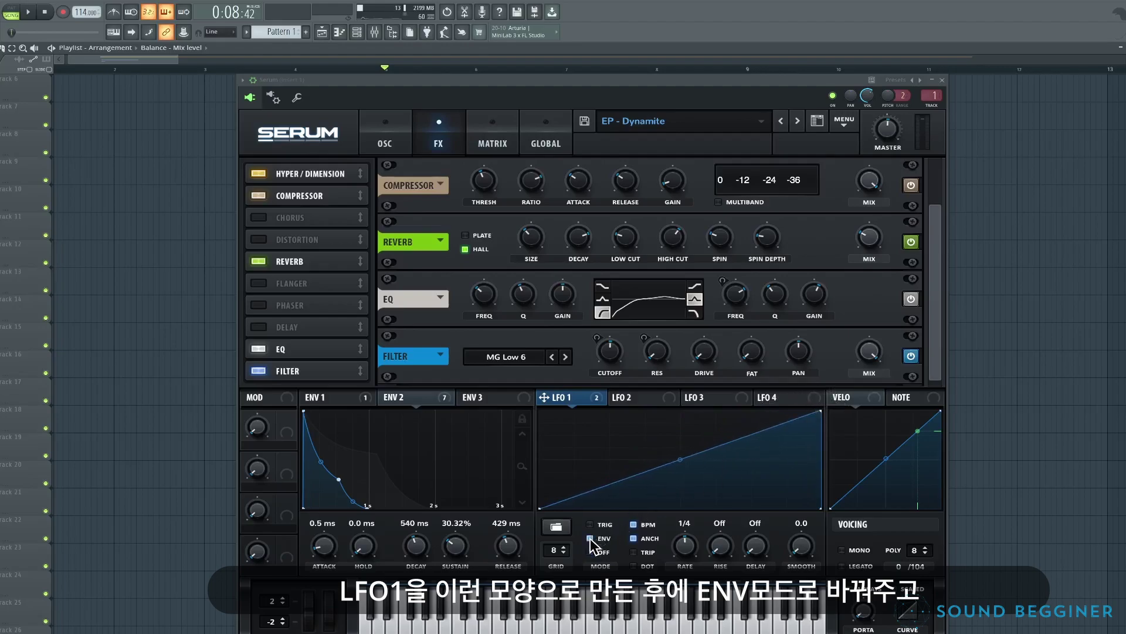
mouse_move(588, 396)
mouse_down()
mouse_move(616, 364)
mouse_move(599, 339)
mouse_up()
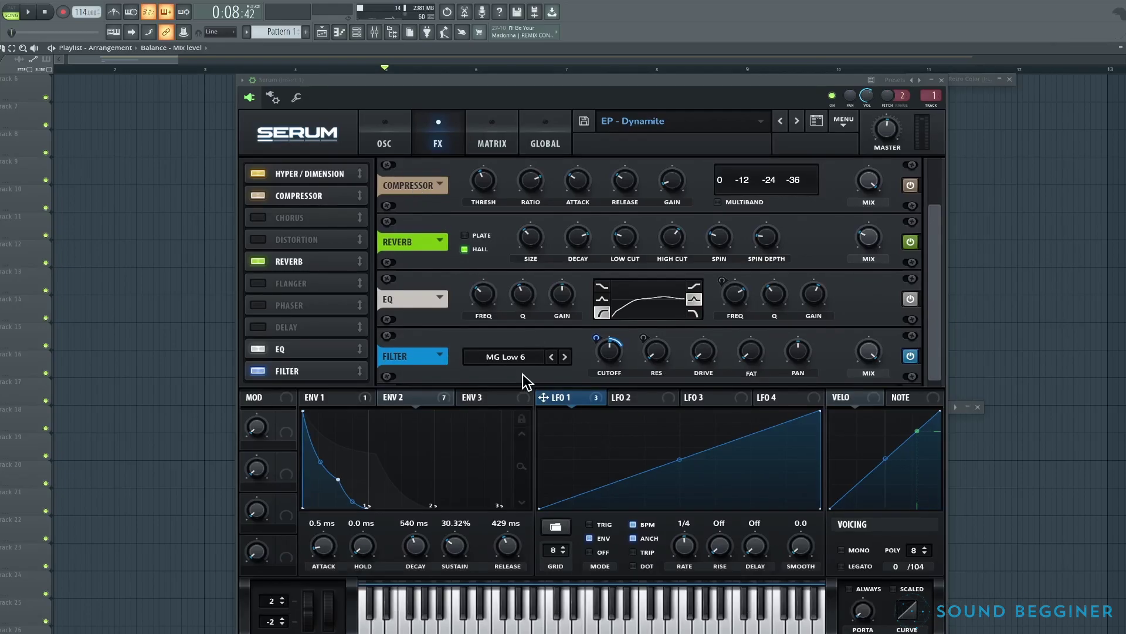
- Play the pattern to audition the patch with its Serum effects and the external effect plugins
key(space)
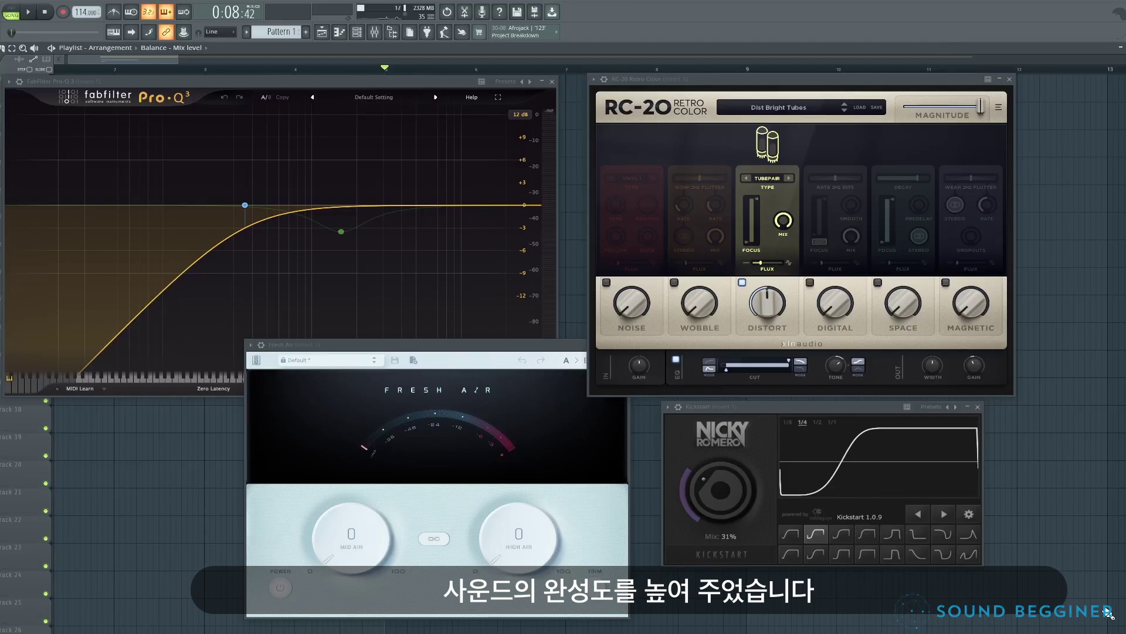
key(space)
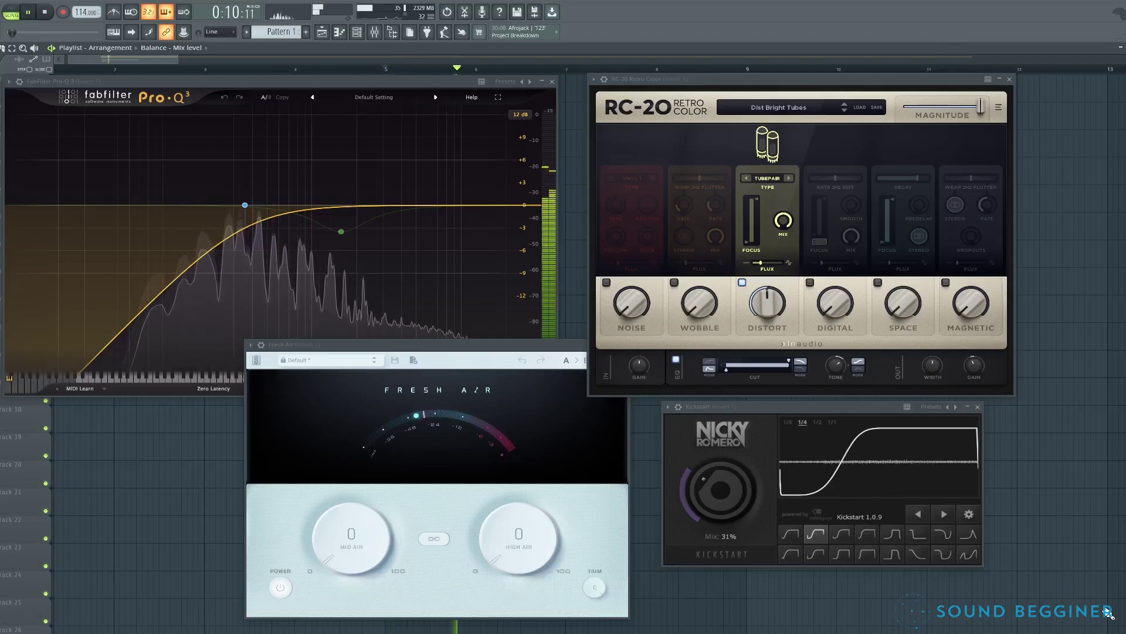